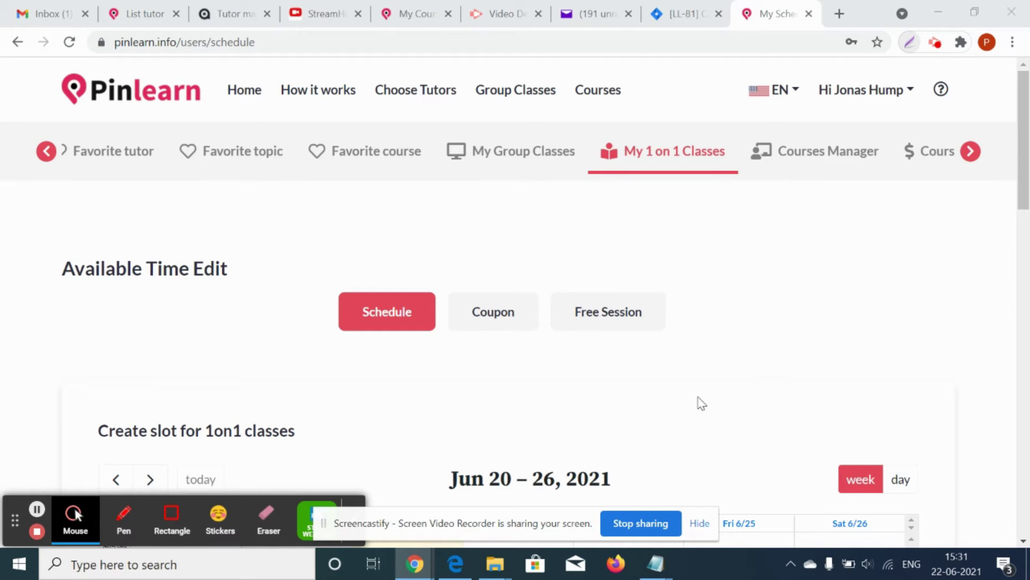
Step: Look at the free sessions page, then return to creating one-to-one class slots
{"action": "left_click", "coordinate": [636, 310]}
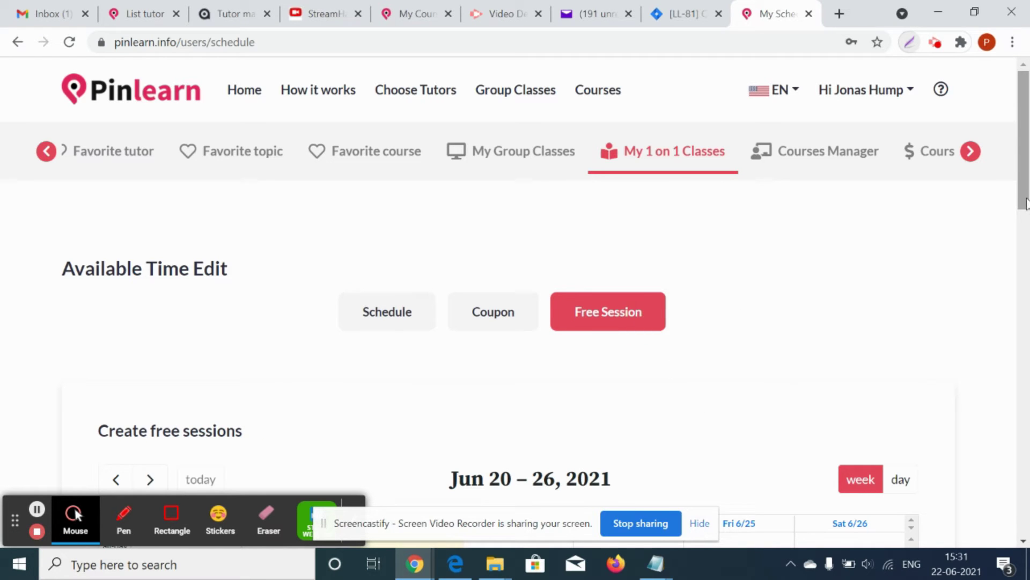
{"action": "mouse_move", "coordinate": [1026, 203]}
{"action": "left_mouse_down"}
{"action": "mouse_move", "coordinate": [1020, 233]}
{"action": "mouse_move", "coordinate": [1020, 192]}
{"action": "left_mouse_up"}
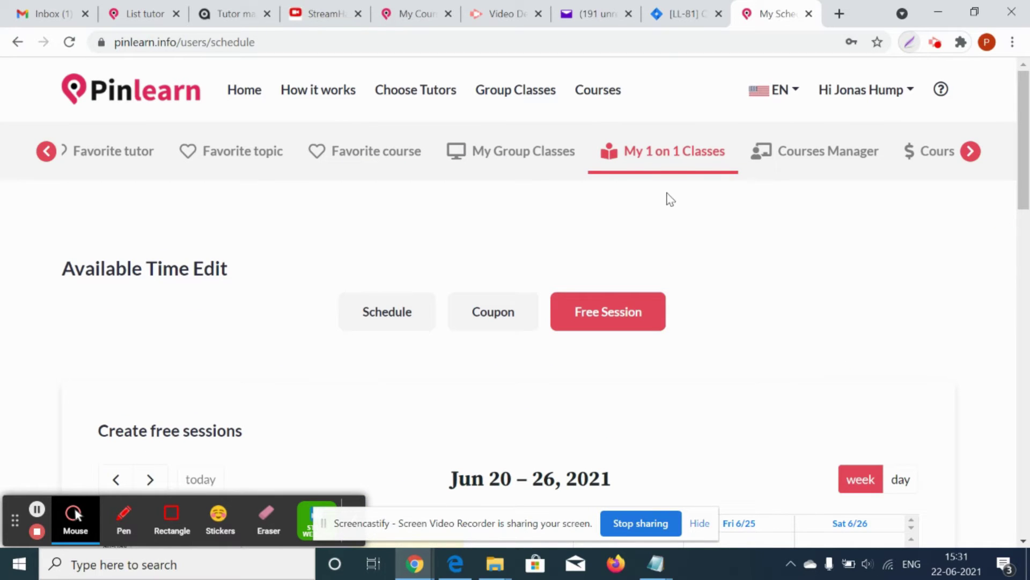
{"action": "left_click", "coordinate": [665, 153]}
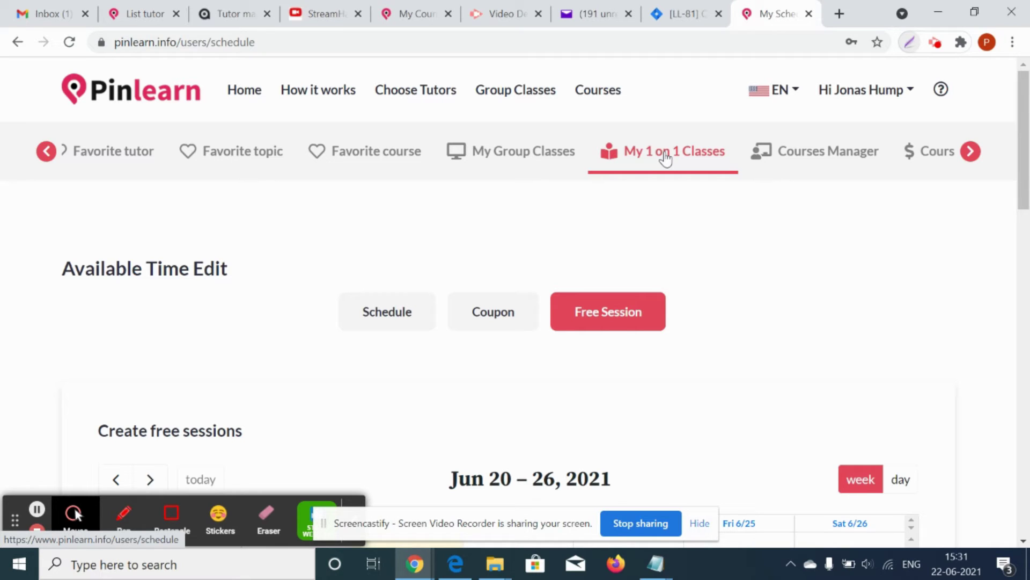
{"action": "left_click", "coordinate": [409, 312]}
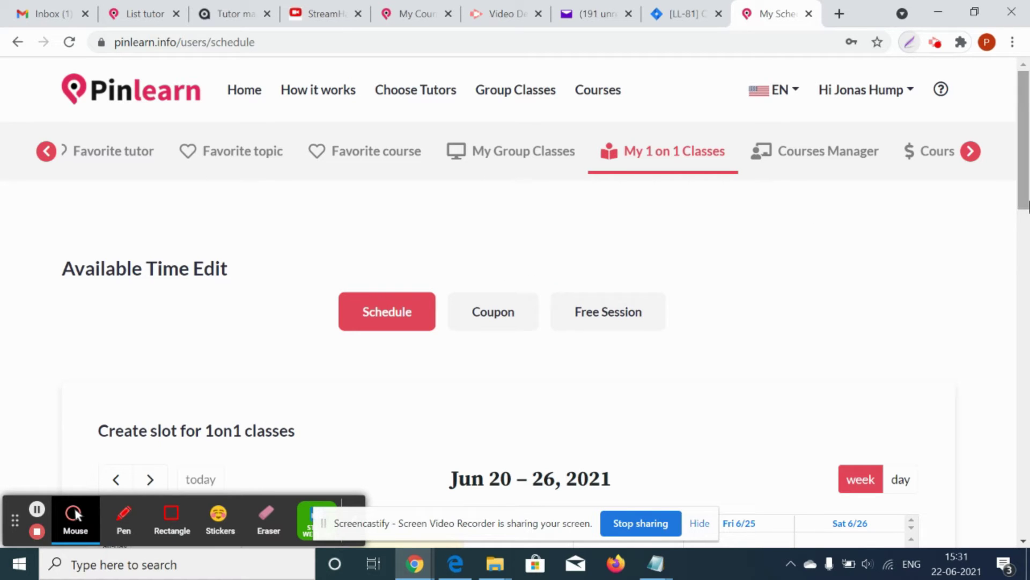
{"action": "left_click_drag", "start_coordinate": [1025, 201], "coordinate": [1025, 293]}
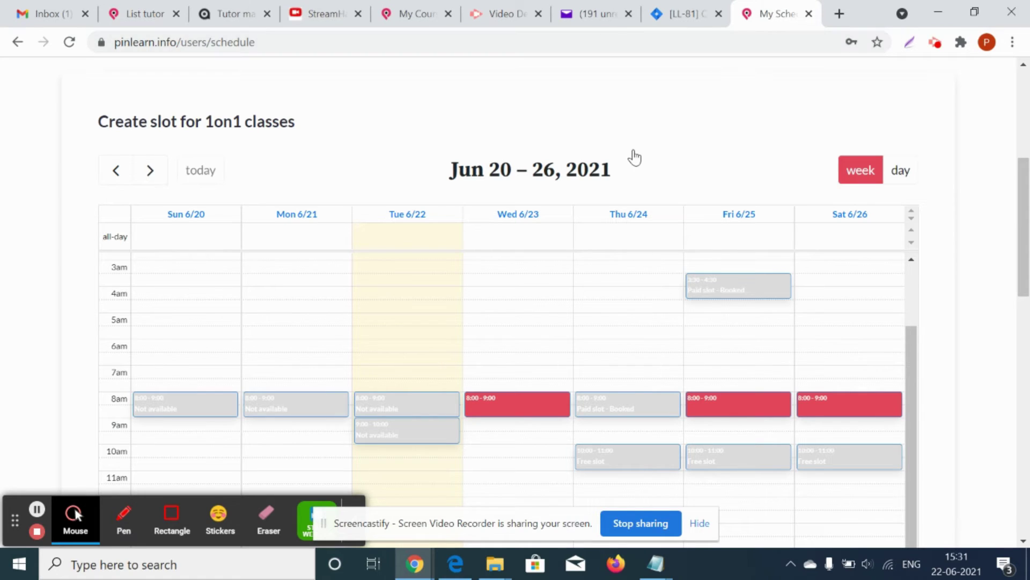
Step: Reload the tutor's schedule, review the weekly calendar, then switch to the student's window
{"action": "left_click", "coordinate": [602, 37]}
{"action": "key", "text": "Return"}
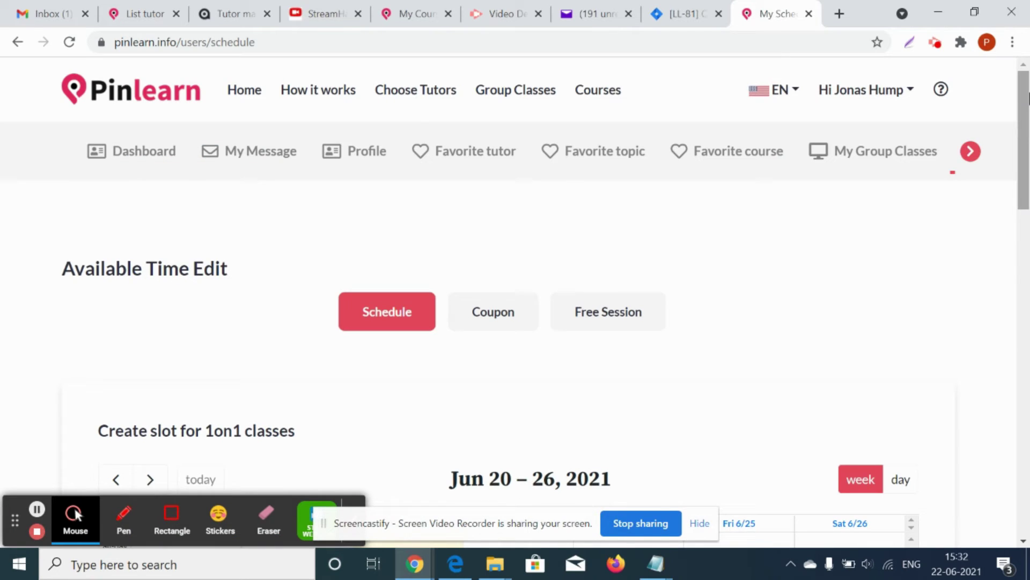
{"action": "scroll", "coordinate": [695, 404], "scroll_direction": "down", "scroll_amount": 6}
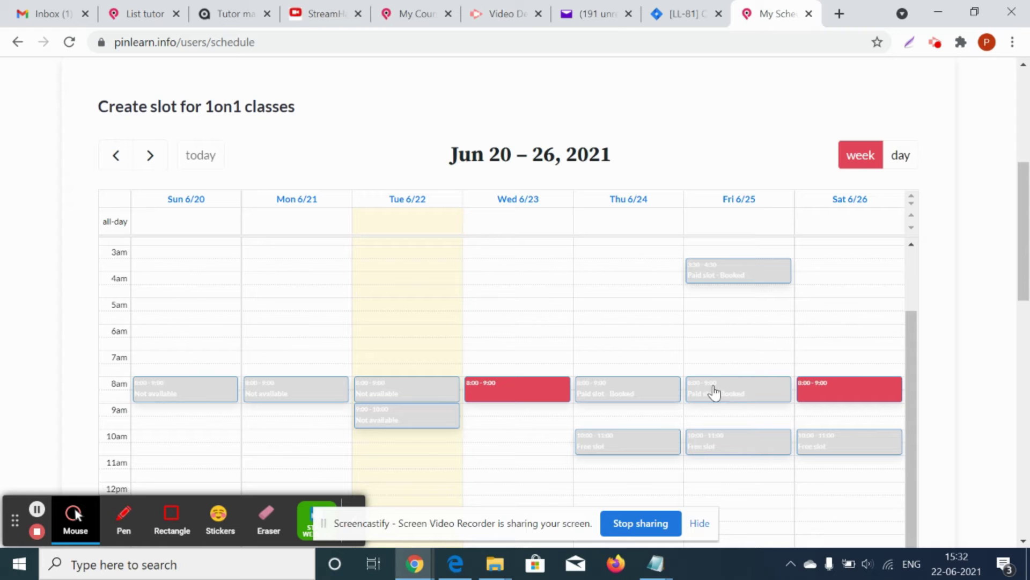
{"action": "left_click", "coordinate": [455, 563]}
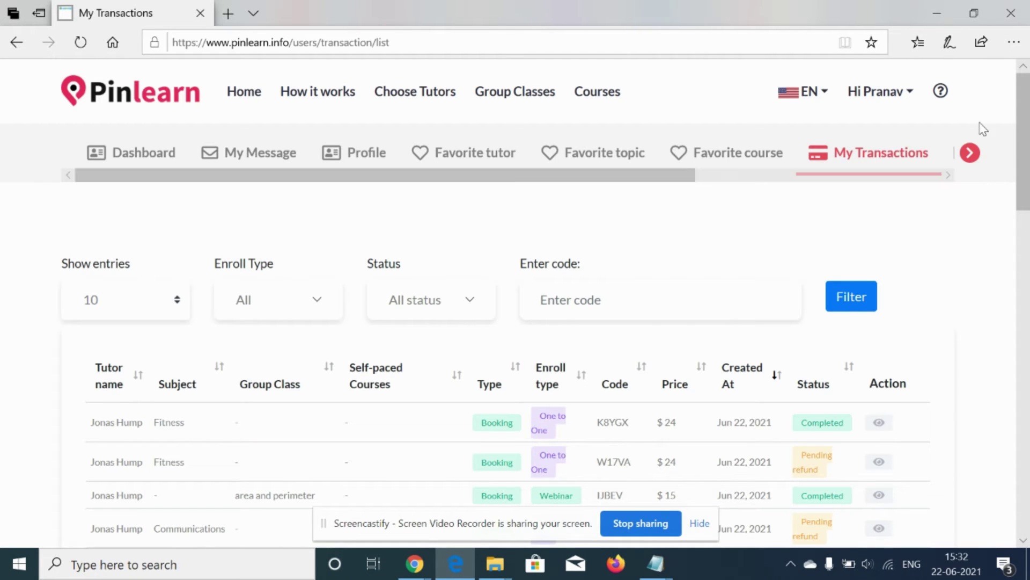
Step: Open the student's booked 25/06 8:00 AM Fitness lesson from My Lessons and view its cancellation form
{"action": "left_click", "coordinate": [973, 155]}
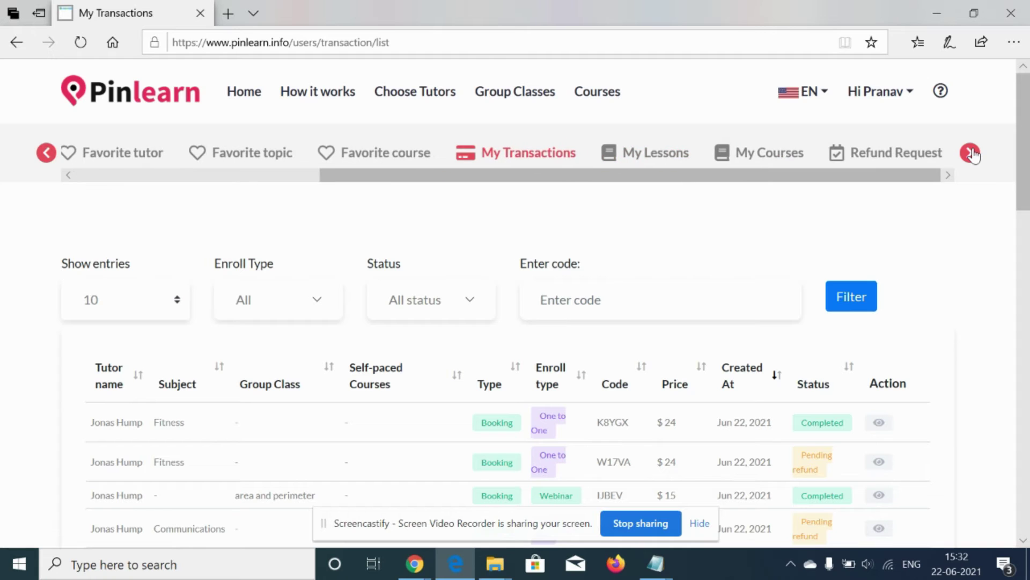
{"action": "left_click", "coordinate": [662, 152]}
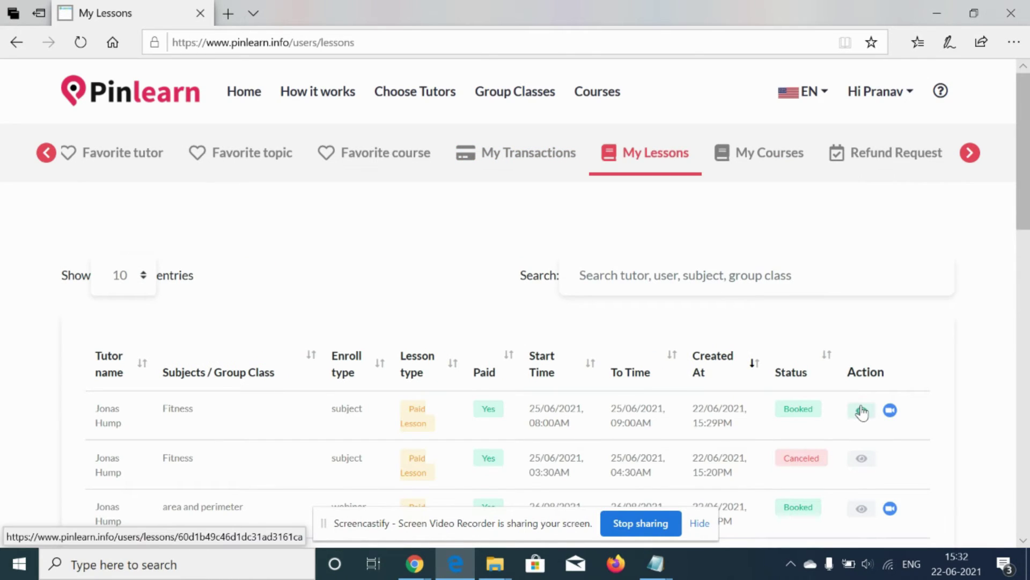
{"action": "left_click", "coordinate": [862, 412]}
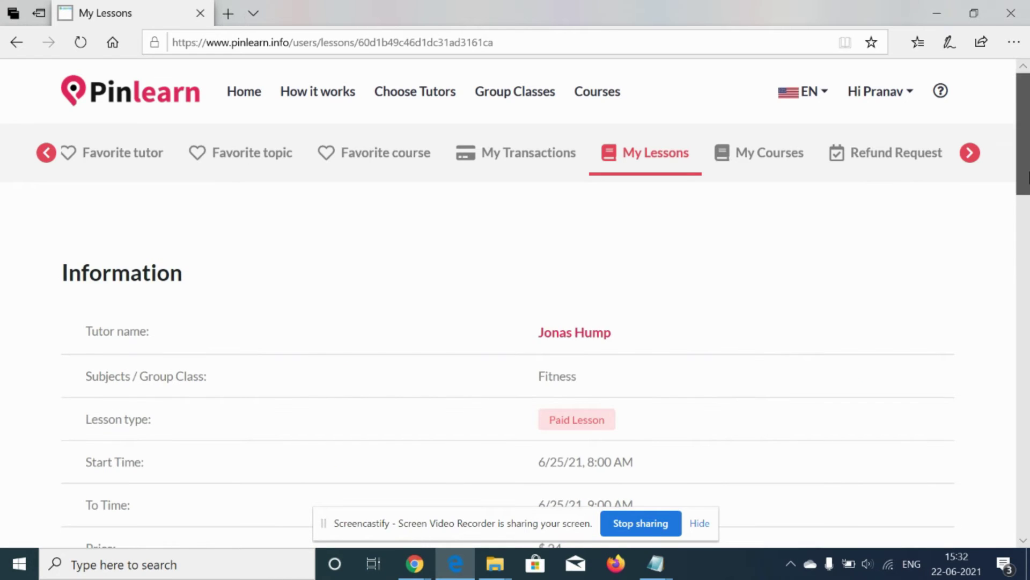
{"action": "scroll", "coordinate": [1028, 212], "scroll_direction": "down", "scroll_amount": 3}
{"action": "scroll", "coordinate": [1028, 212], "scroll_direction": "down", "scroll_amount": 6}
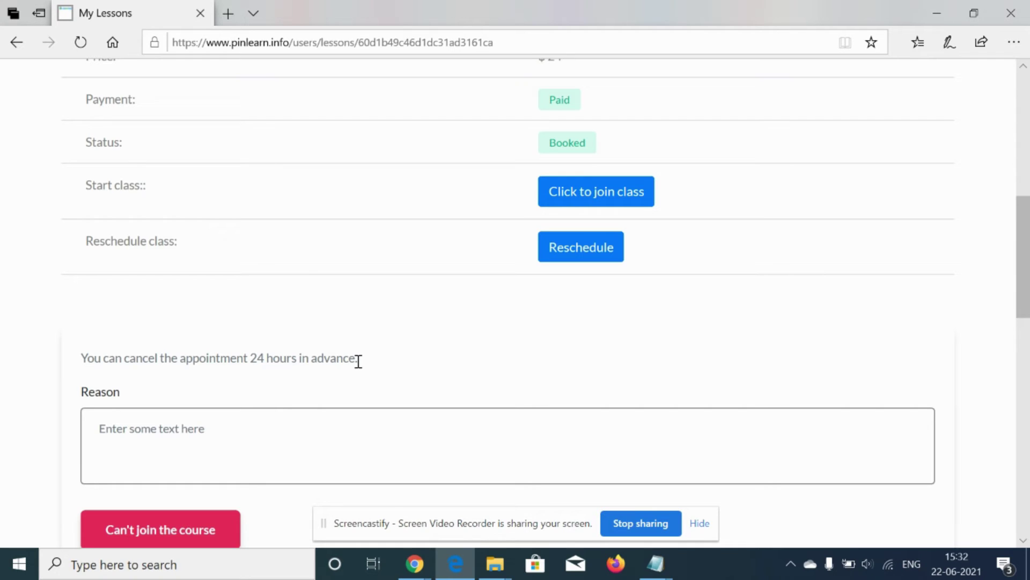
{"action": "left_click", "coordinate": [414, 563]}
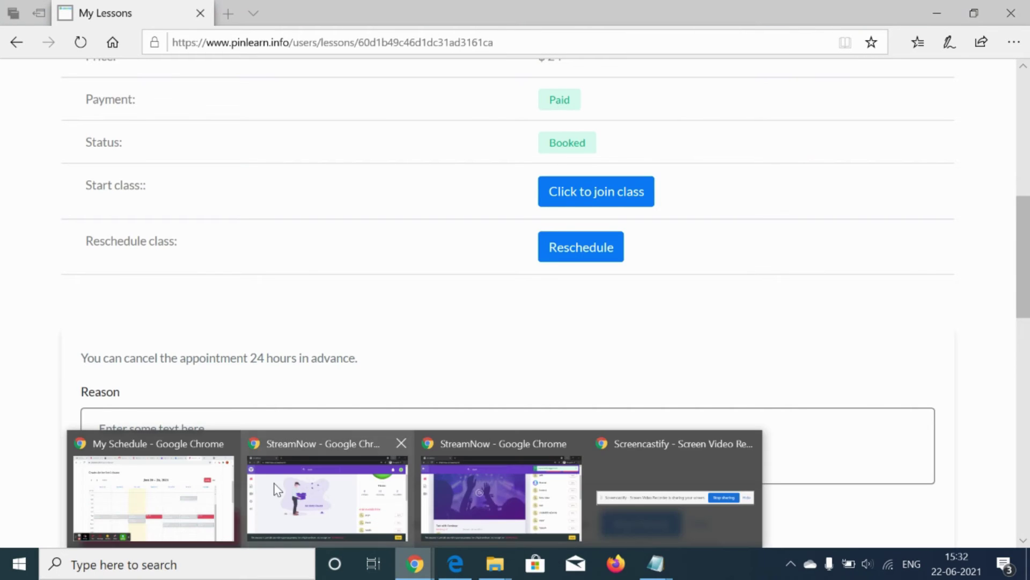
Step: On the tutor's Chrome window, open My Appointments to list the booked 25/06 8:00 AM Fitness lesson
{"action": "left_click", "coordinate": [200, 485]}
{"action": "left_click_drag", "start_coordinate": [1023, 230], "coordinate": [1012, 145]}
{"action": "left_click", "coordinate": [970, 152]}
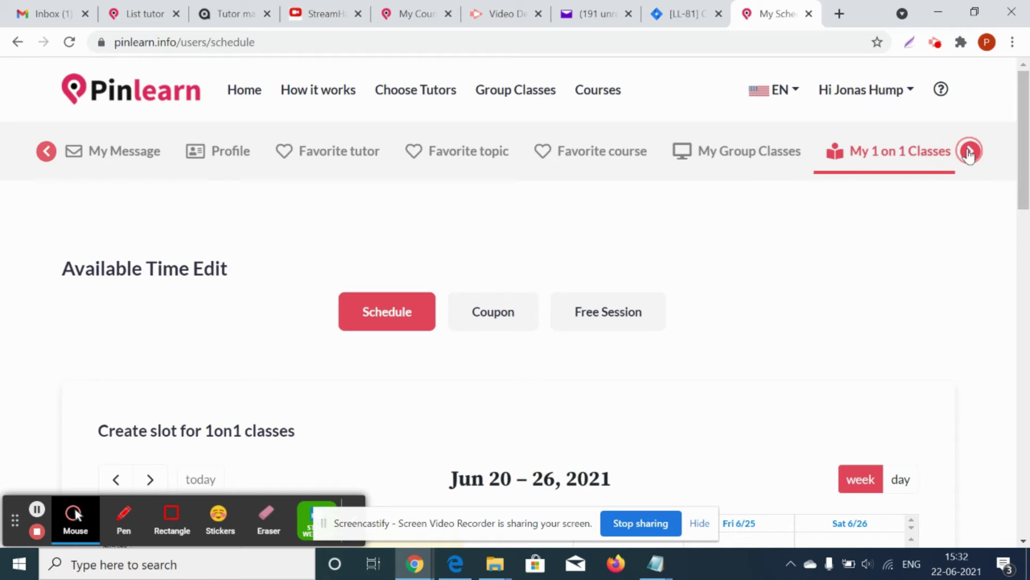
{"action": "left_click", "coordinate": [969, 152]}
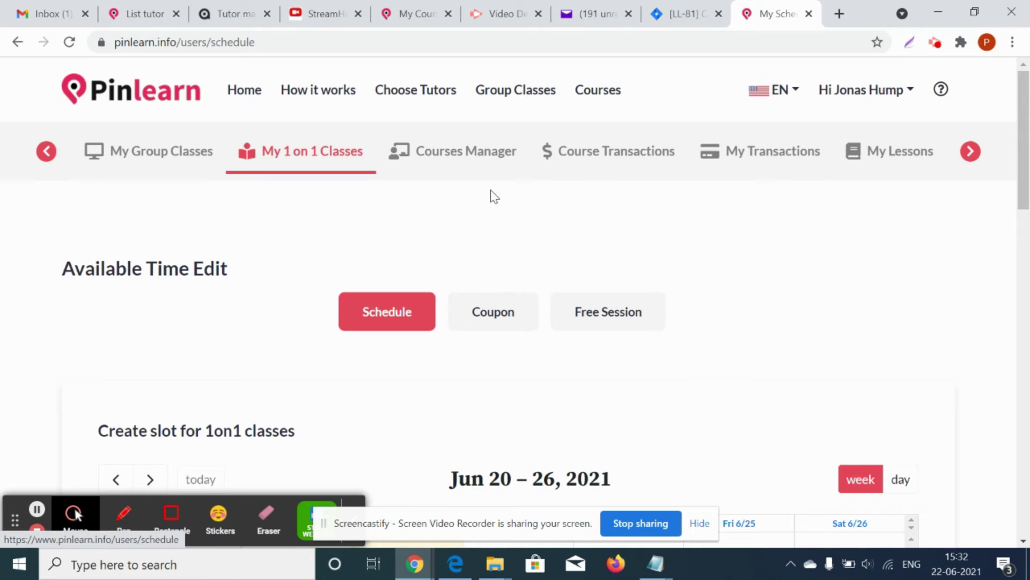
{"action": "left_click", "coordinate": [970, 152]}
{"action": "left_click", "coordinate": [971, 152]}
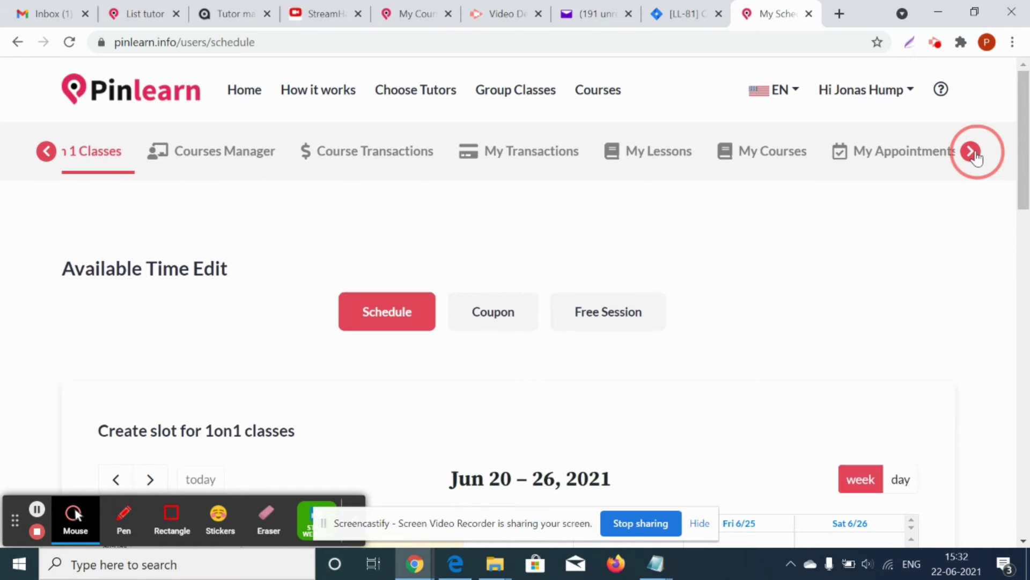
{"action": "left_click", "coordinate": [715, 153]}
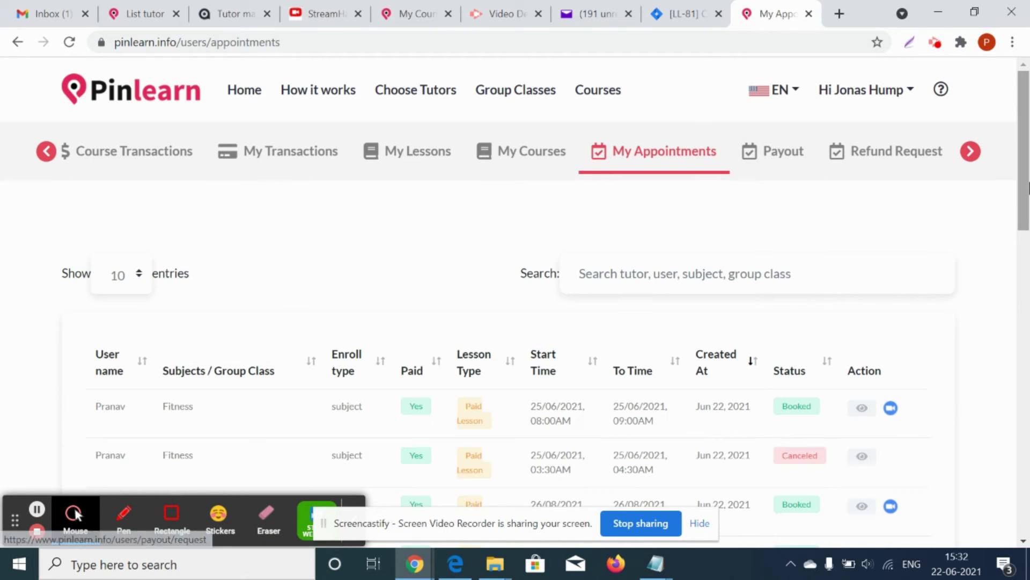
{"action": "scroll", "coordinate": [1029, 188], "scroll_direction": "down", "scroll_amount": 2}
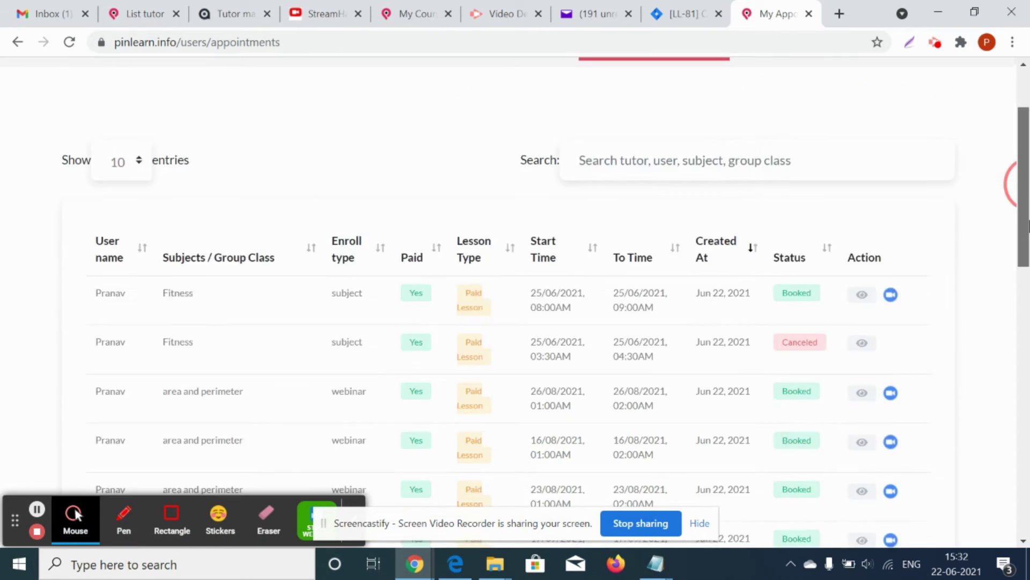
Step: Cancel the 25/06 8:00 AM Fitness appointment with the reason 'cancelling the class'
{"action": "left_click", "coordinate": [861, 294]}
{"action": "left_click_drag", "start_coordinate": [1024, 175], "coordinate": [1028, 304]}
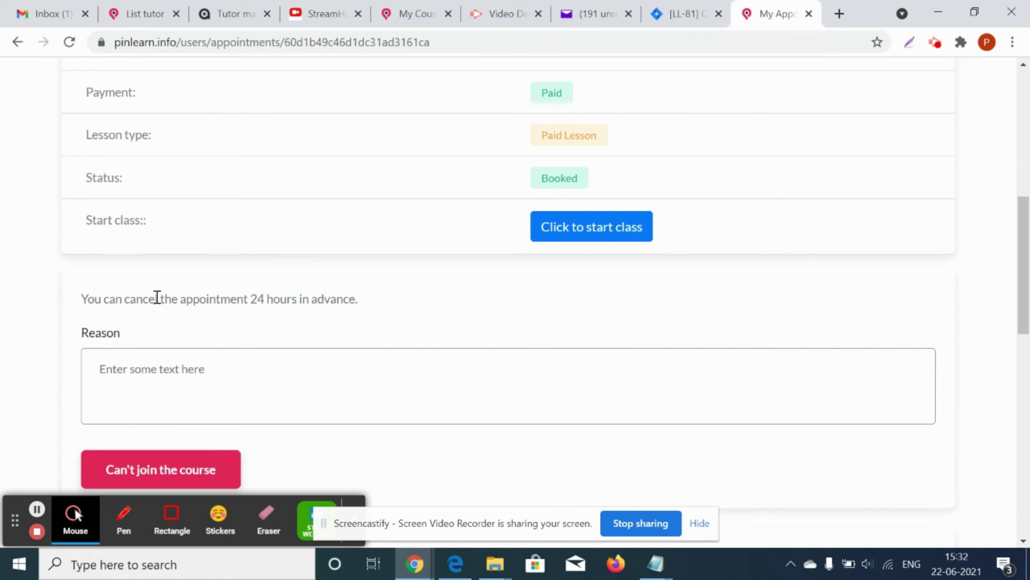
{"action": "left_click", "coordinate": [332, 371]}
{"action": "type", "text": "cancel"}
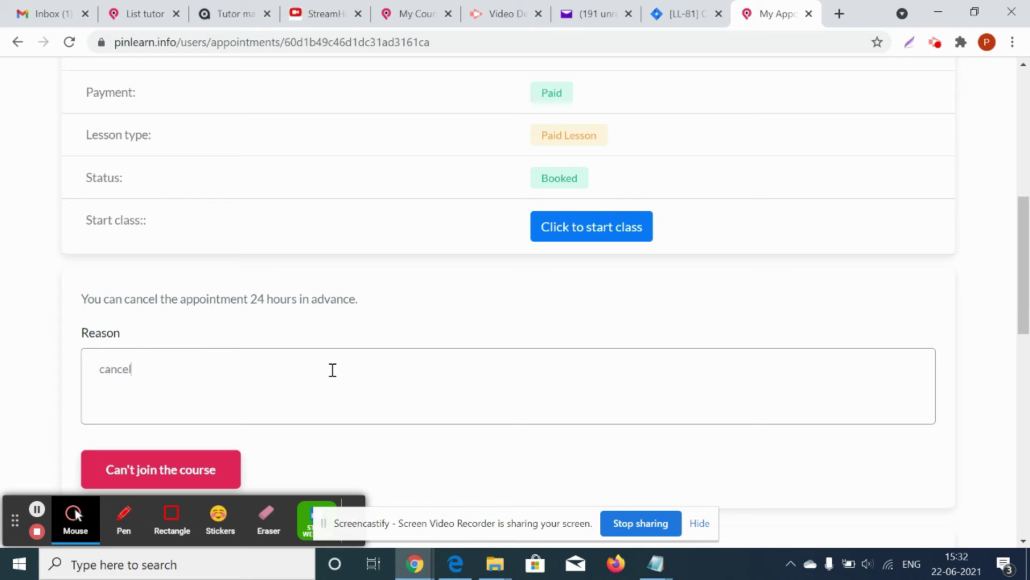
{"action": "type", "text": "ling the ca"}
{"action": "type", "text": "ass"}
{"action": "left_click", "coordinate": [187, 481]}
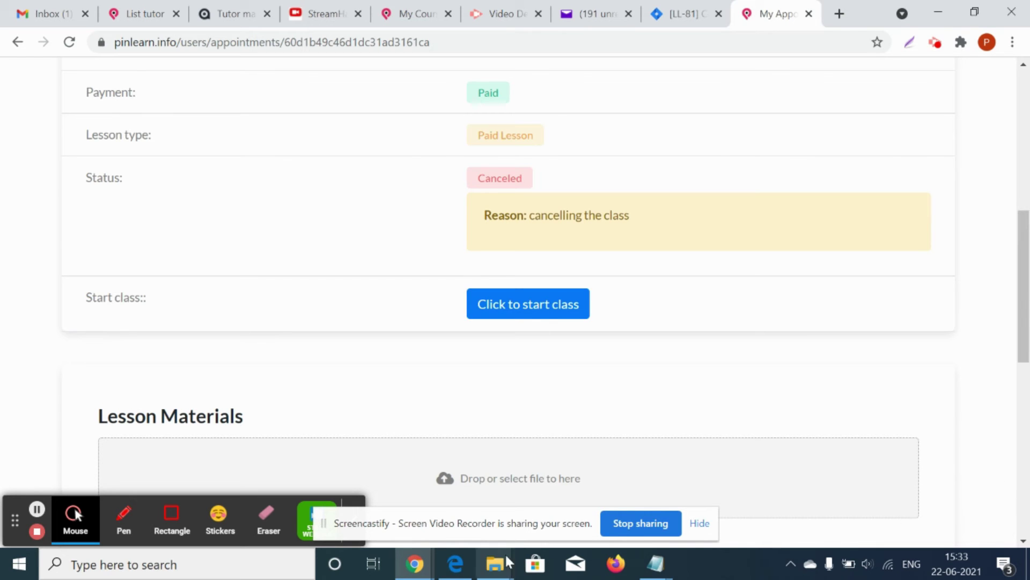
Step: On the student's side, reopen My Lessons and view the first Fitness lesson's Canceled status and reason
{"action": "left_click", "coordinate": [461, 559]}
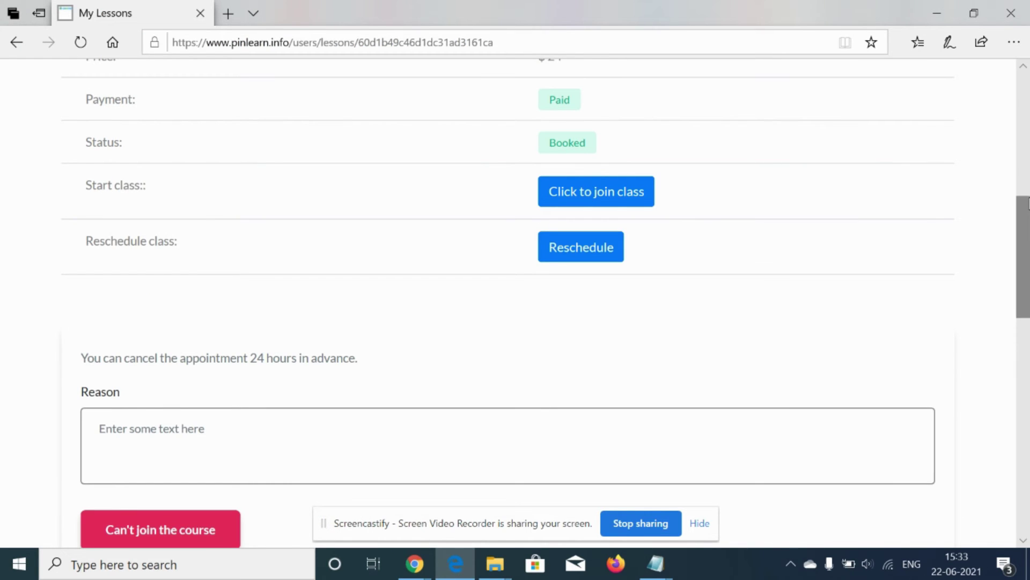
{"action": "scroll", "coordinate": [1024, 222], "scroll_direction": "up", "scroll_amount": 10}
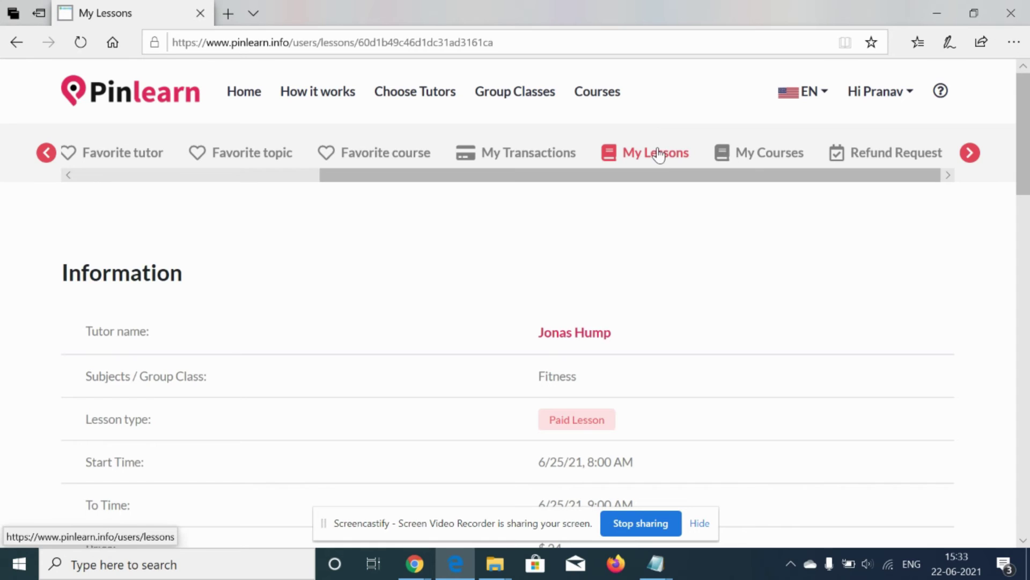
{"action": "left_click", "coordinate": [658, 154]}
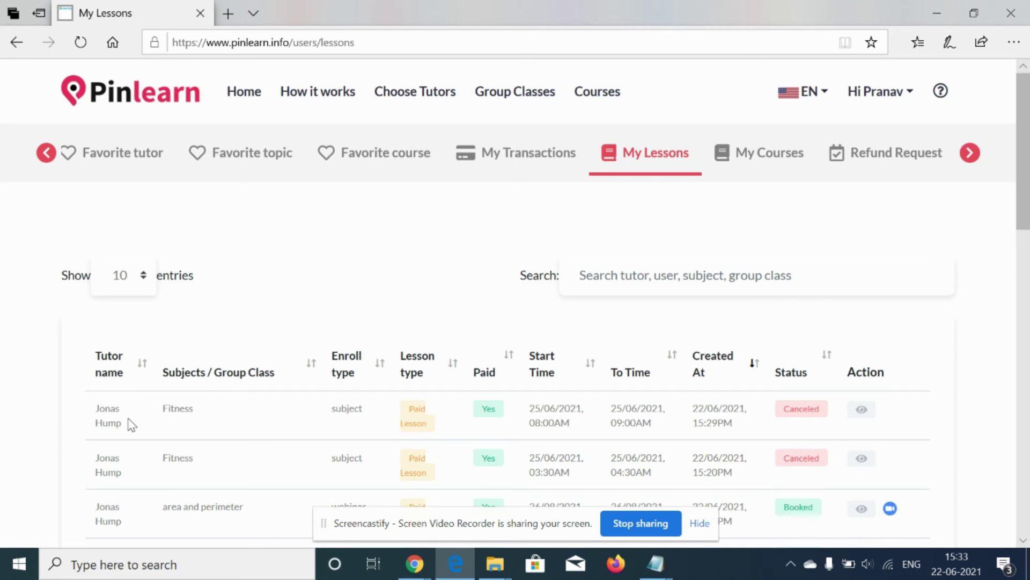
{"action": "triple_click", "coordinate": [127, 424]}
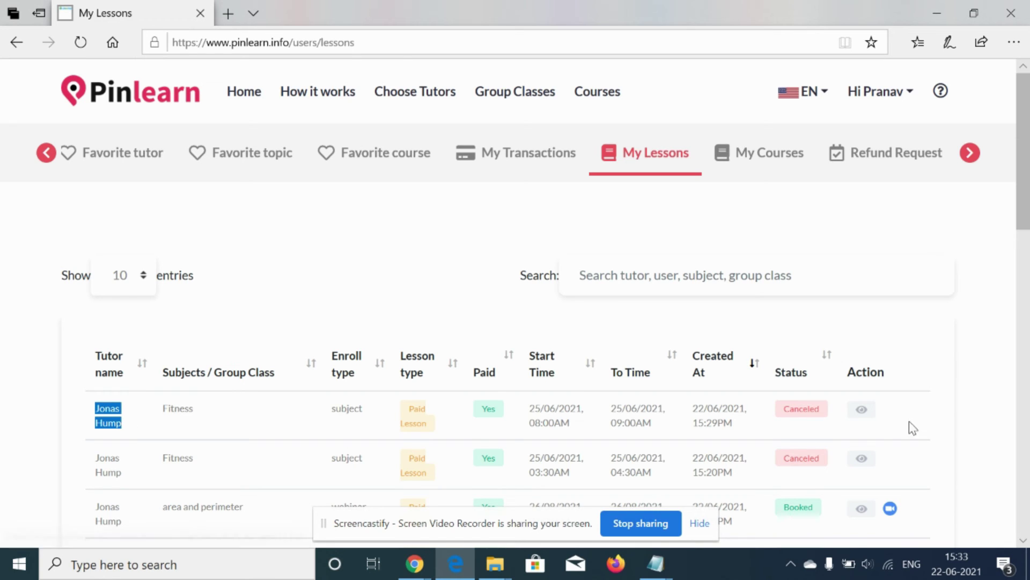
{"action": "left_click", "coordinate": [862, 411]}
{"action": "scroll", "coordinate": [1029, 220], "scroll_direction": "down", "scroll_amount": 2}
{"action": "left_click_drag", "start_coordinate": [1029, 220], "coordinate": [1028, 301]}
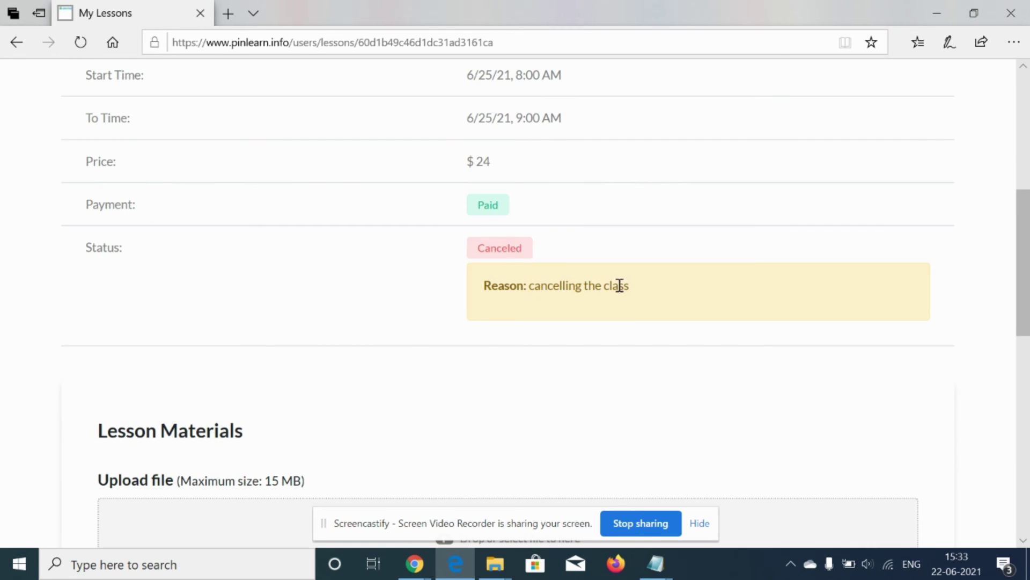
{"action": "scroll", "coordinate": [1028, 335], "scroll_direction": "down", "scroll_amount": 3}
{"action": "left_click_drag", "start_coordinate": [1029, 344], "coordinate": [1028, 183]}
Step: Open the student's Refund Request list and highlight the pending $24 refund's reason
{"action": "left_click", "coordinate": [920, 153]}
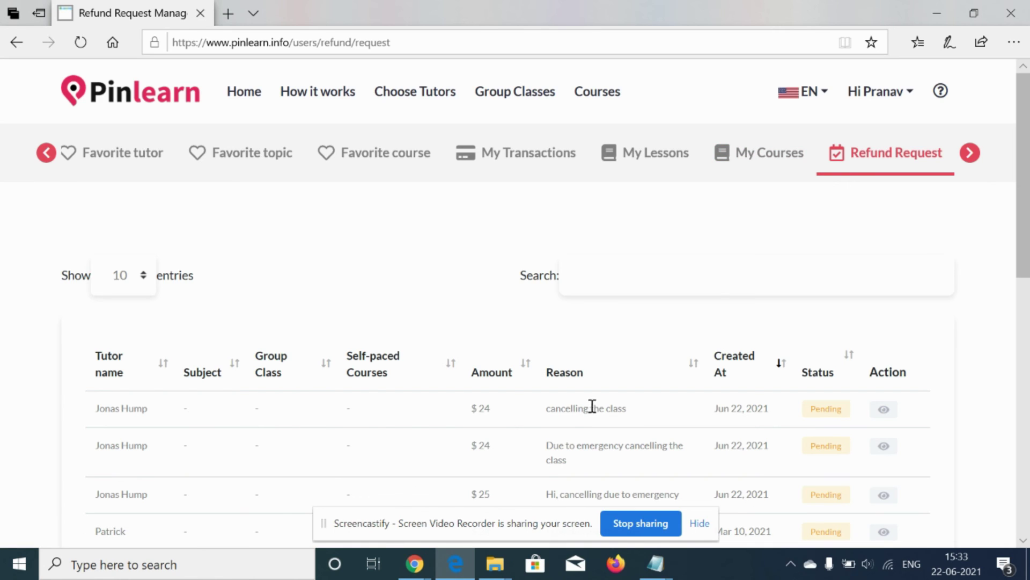
{"action": "left_click_drag", "start_coordinate": [633, 411], "coordinate": [549, 412]}
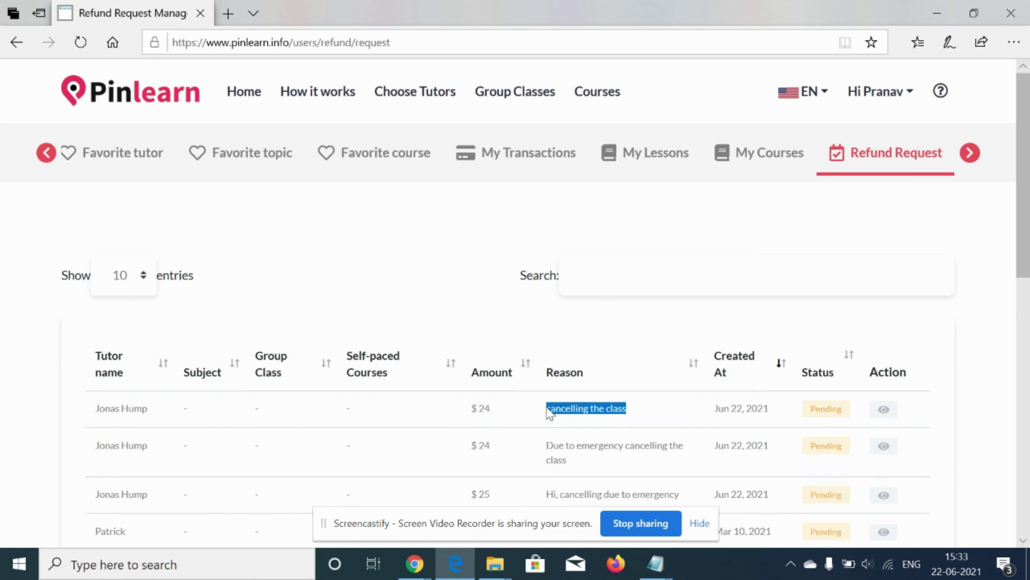